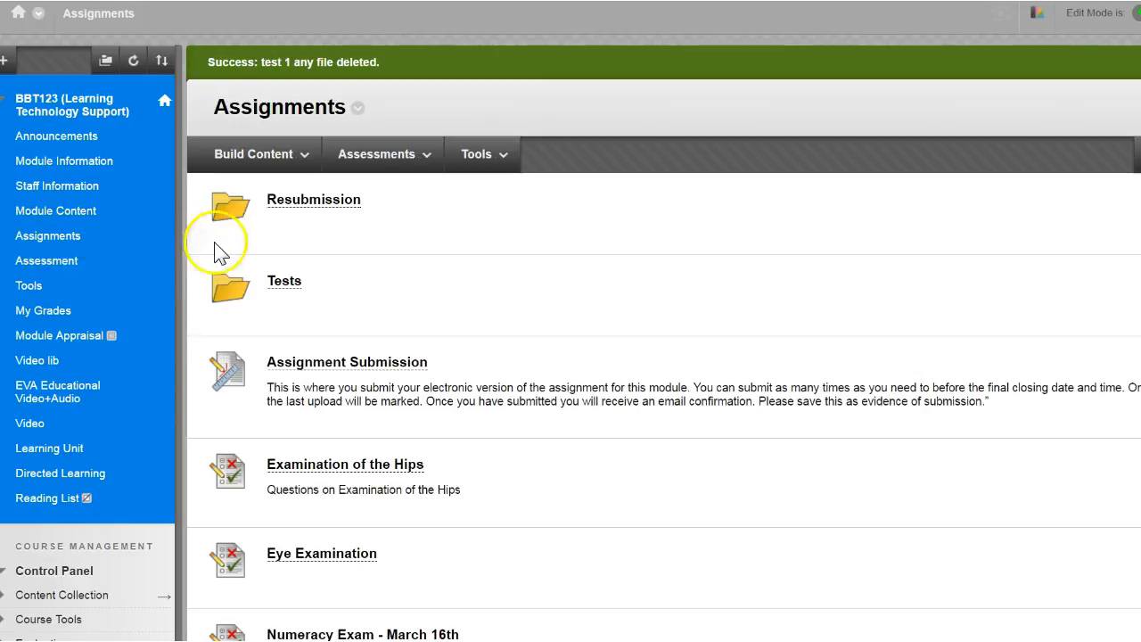
- Start a new Turnitin assignment in the Assignments area, titled "title" with a point value of 100
{"action": "left_click", "coordinate": [419, 159]}
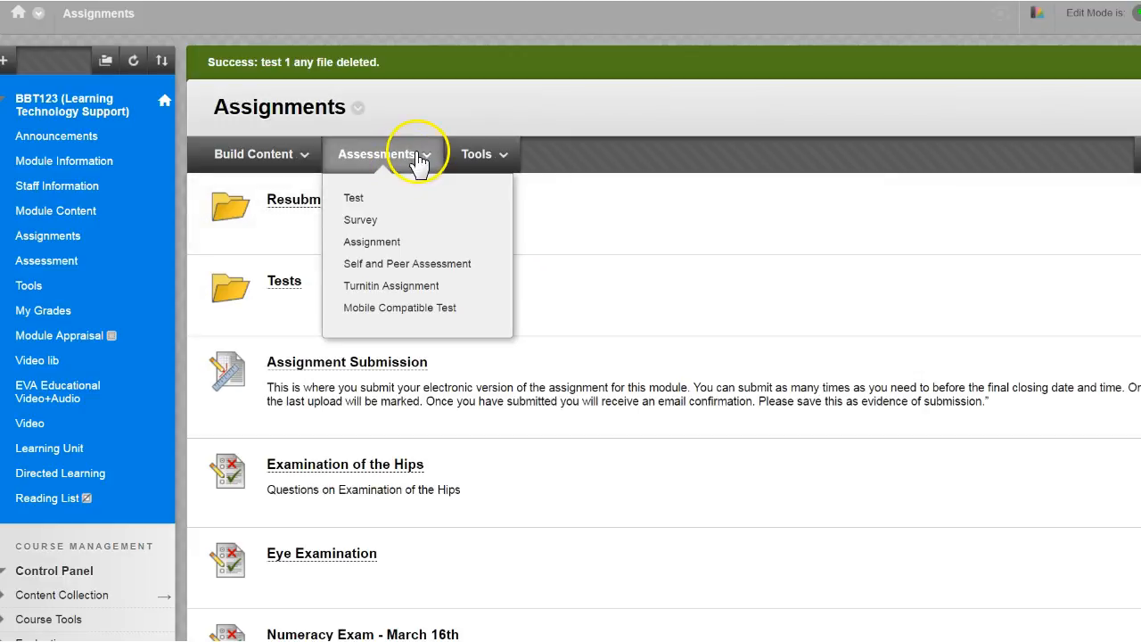
{"action": "left_click", "coordinate": [401, 287]}
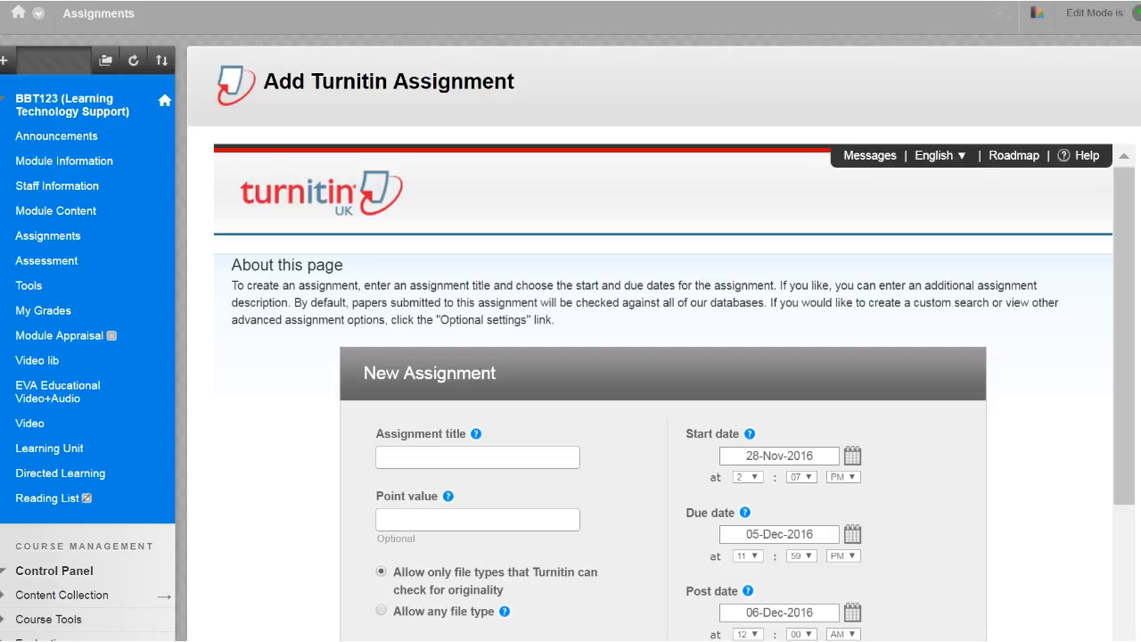
{"action": "scroll", "coordinate": [663, 392], "scroll_direction": "down", "scroll_amount": 1}
{"action": "scroll", "coordinate": [663, 392], "scroll_direction": "down", "scroll_amount": 1}
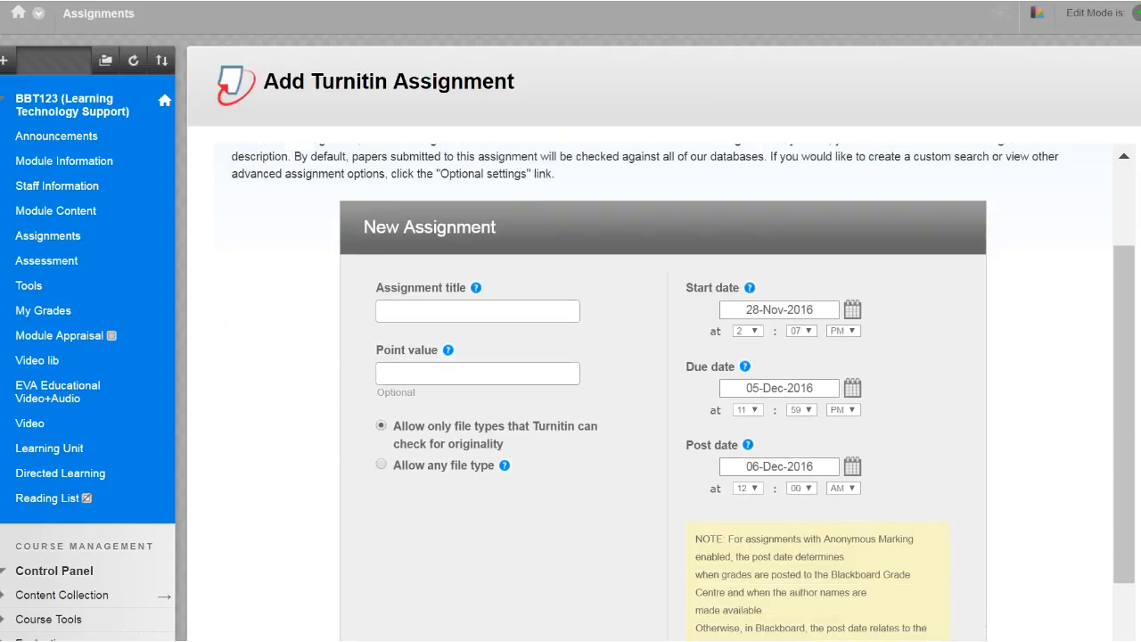
{"action": "left_click", "coordinate": [443, 280]}
{"action": "type", "text": "title"}
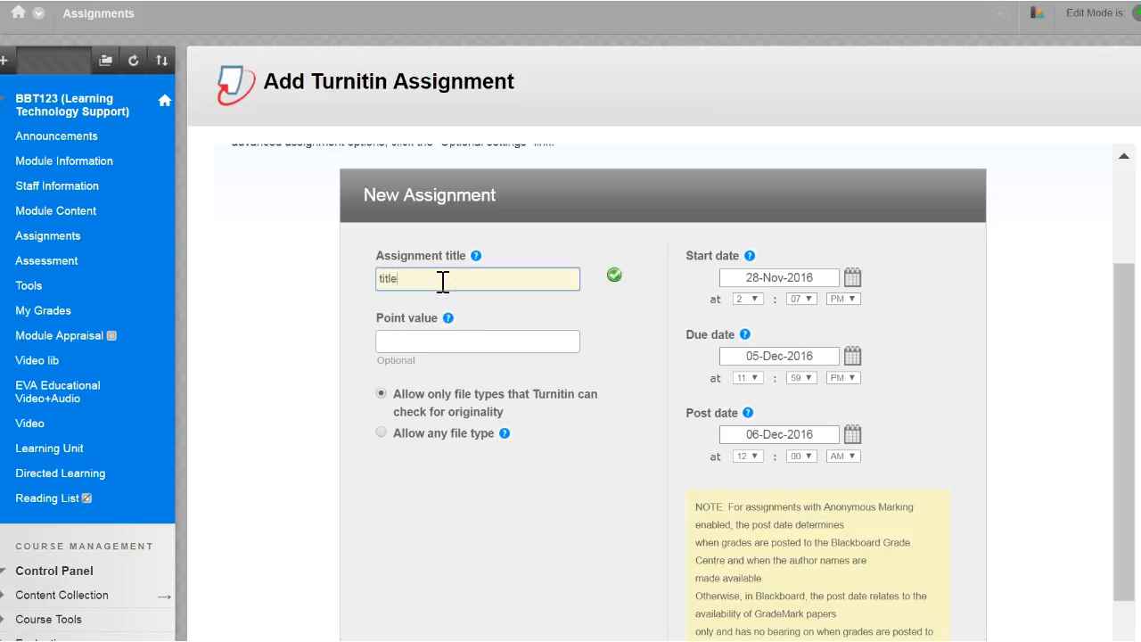
{"action": "left_click", "coordinate": [424, 339]}
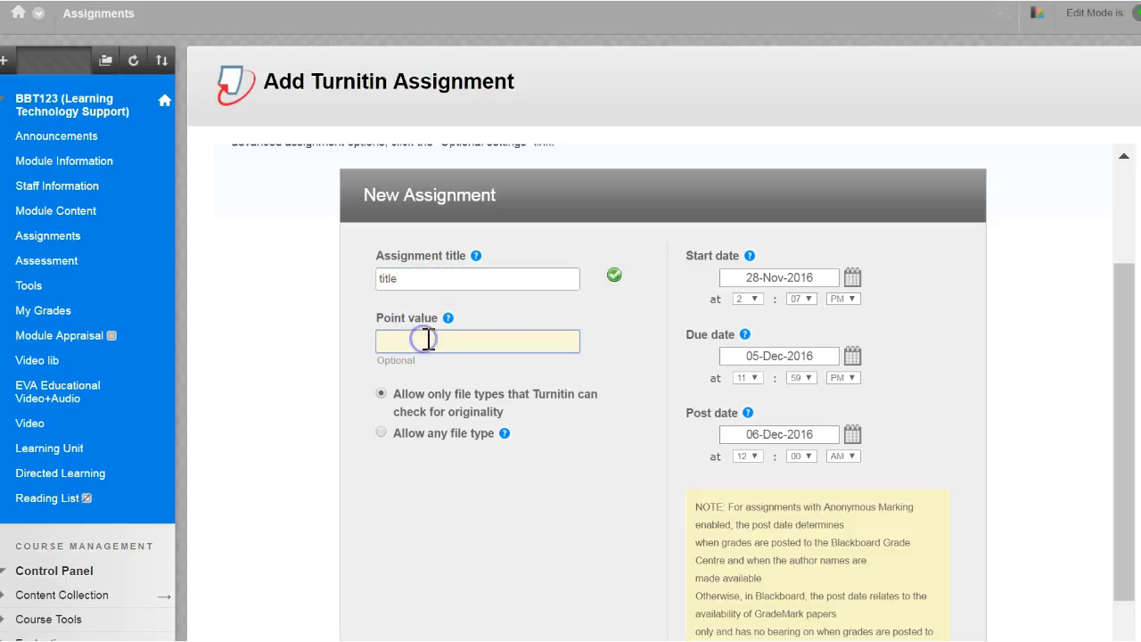
{"action": "type", "text": "100"}
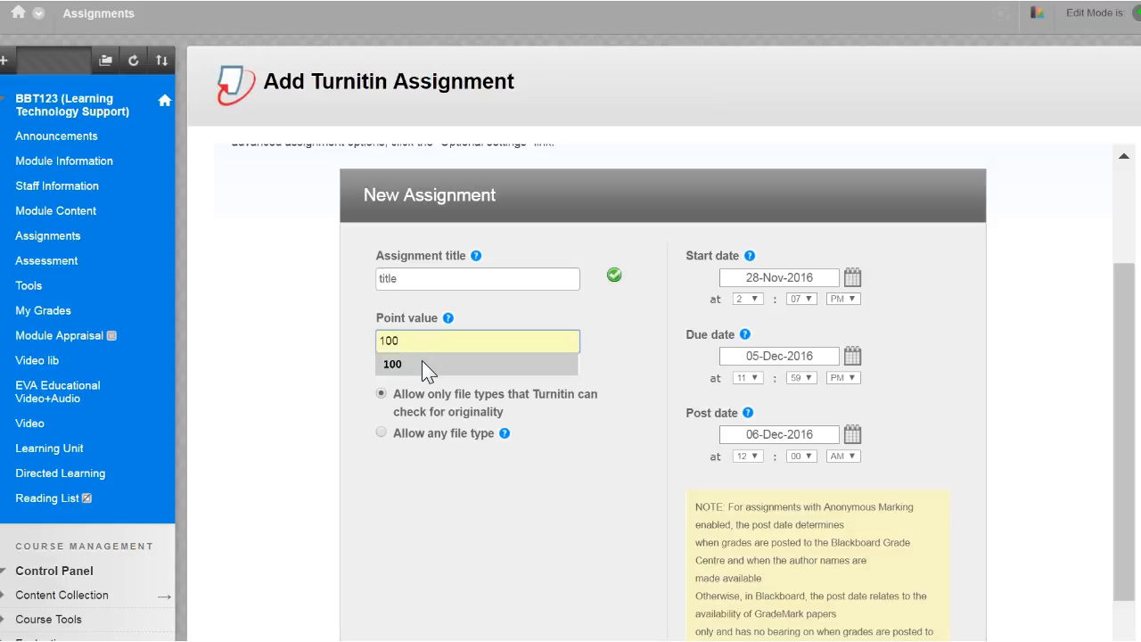
{"action": "left_click", "coordinate": [421, 360]}
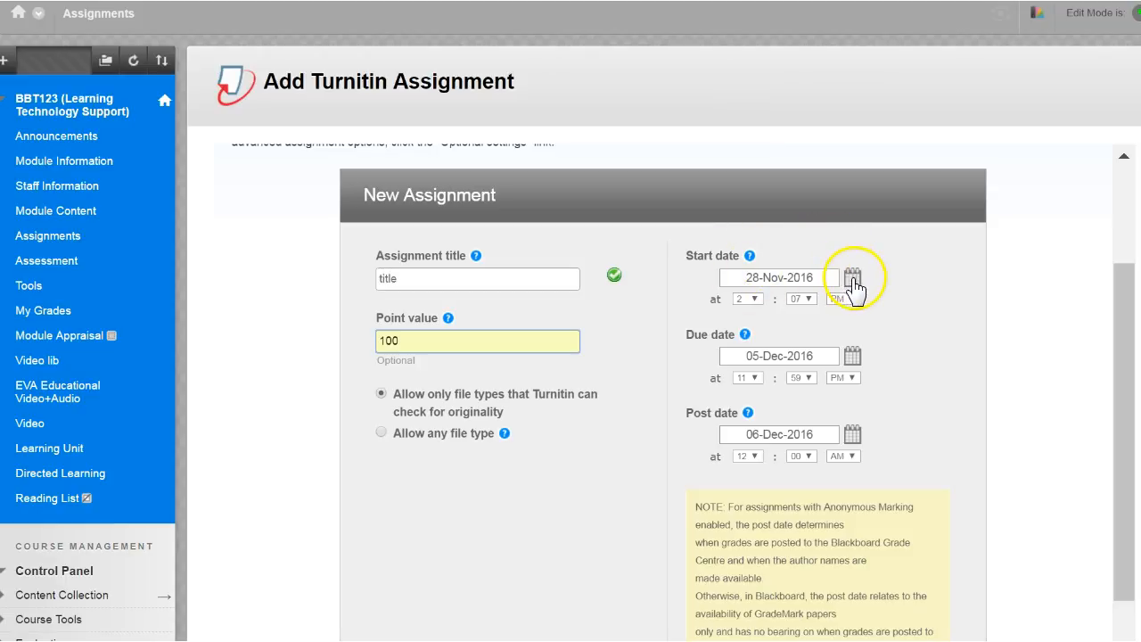
- Set the assignment's due date to 14-Dec-2016 at 4:00 PM
{"action": "left_click", "coordinate": [851, 356]}
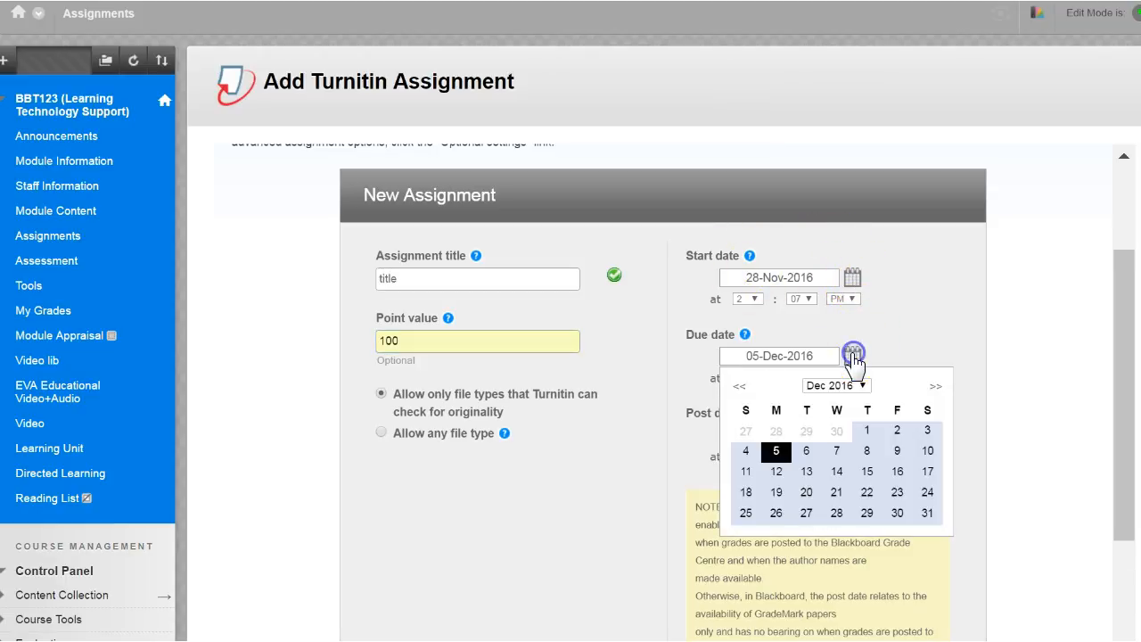
{"action": "left_click", "coordinate": [836, 470]}
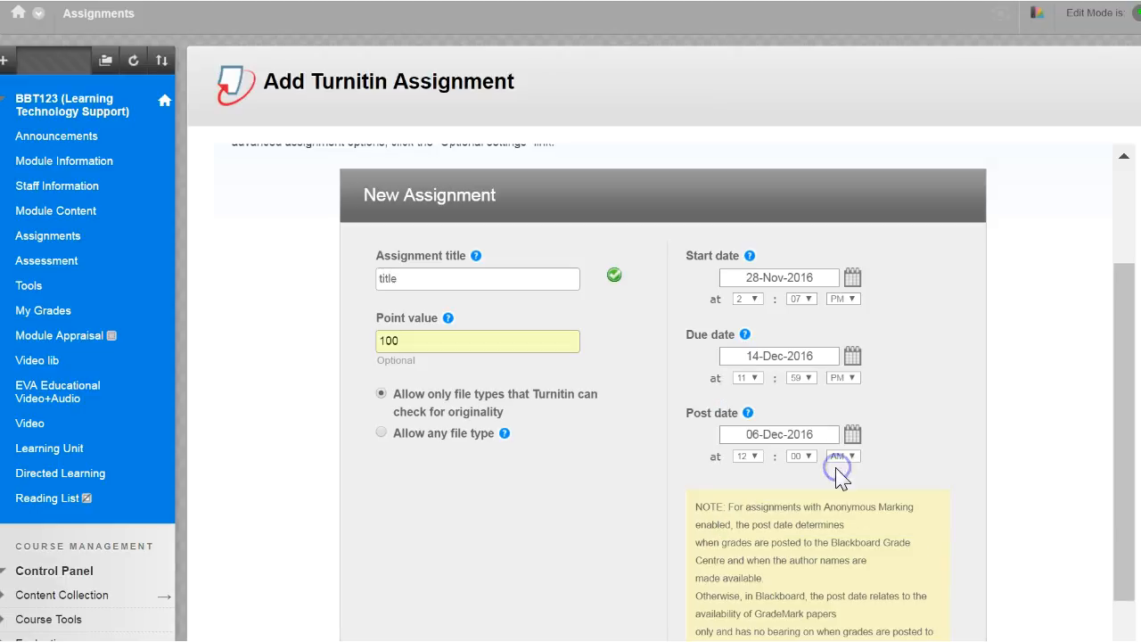
{"action": "left_click", "coordinate": [753, 377]}
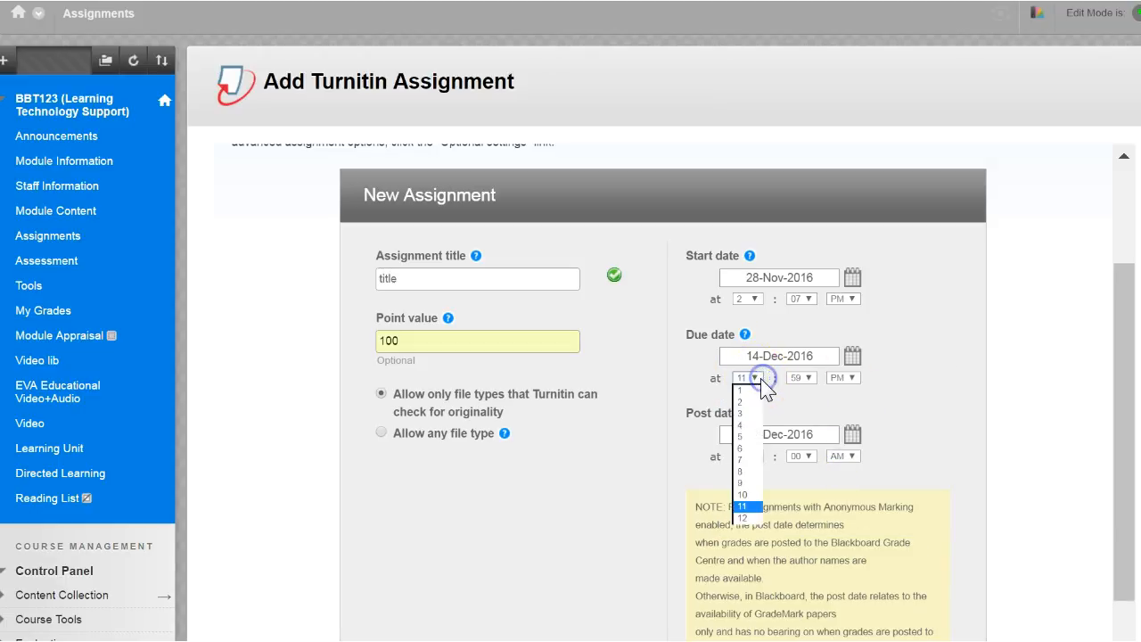
{"action": "left_click", "coordinate": [741, 425]}
{"action": "left_click", "coordinate": [807, 378]}
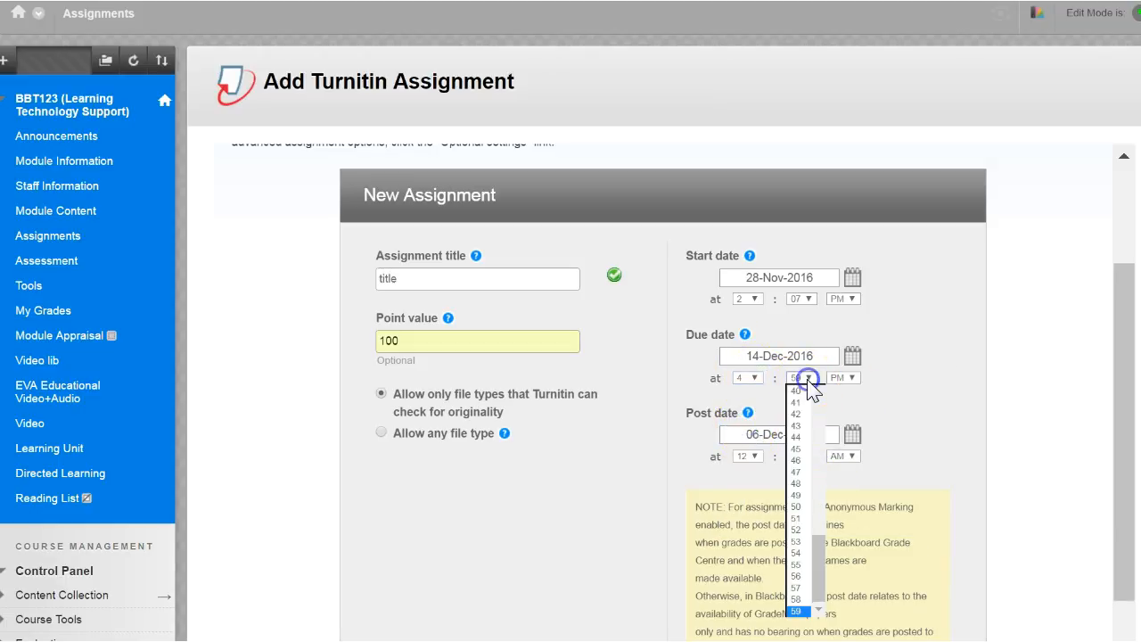
{"action": "left_click_drag", "start_coordinate": [819, 545], "coordinate": [826, 393]}
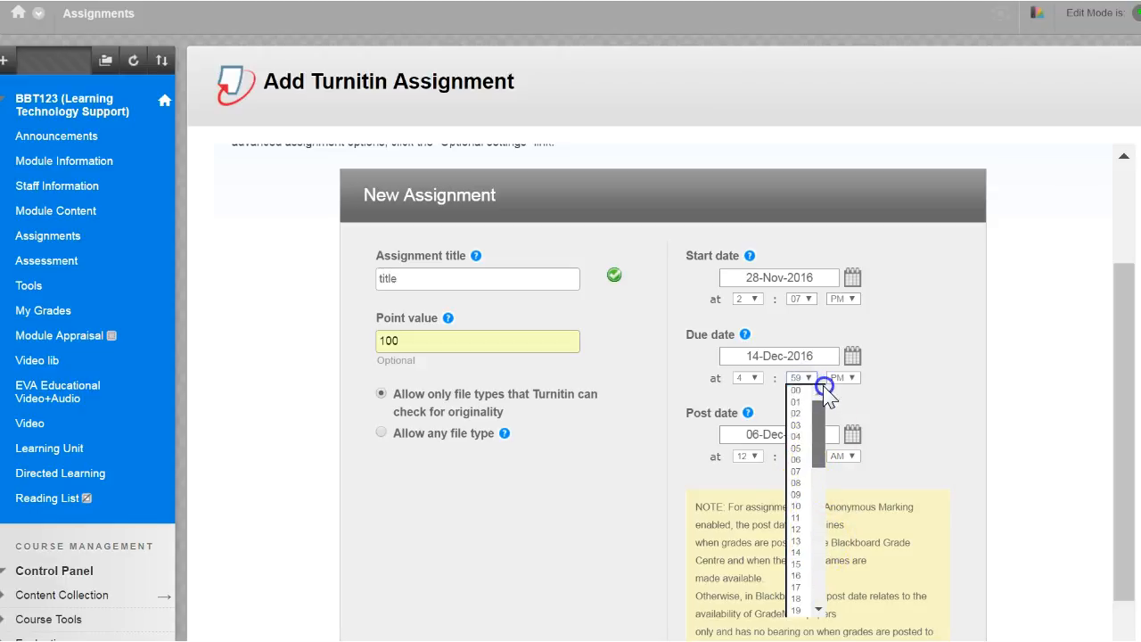
{"action": "left_click", "coordinate": [797, 390]}
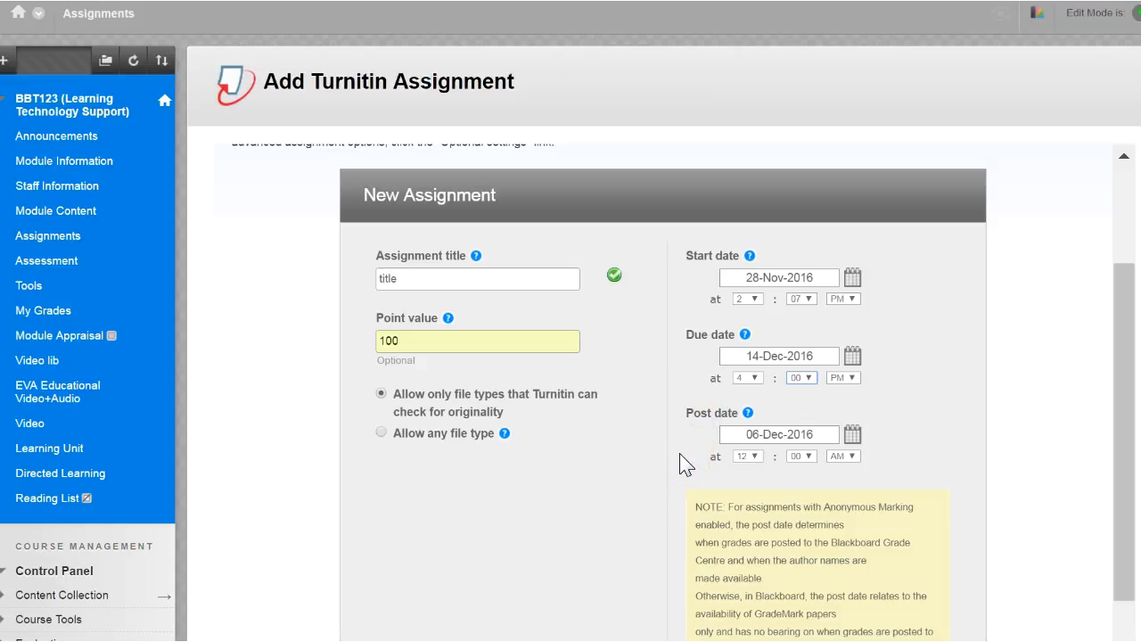
- Set the assignment's post date to 05-Jan-2017 at 4:00 PM
{"action": "left_click", "coordinate": [852, 435]}
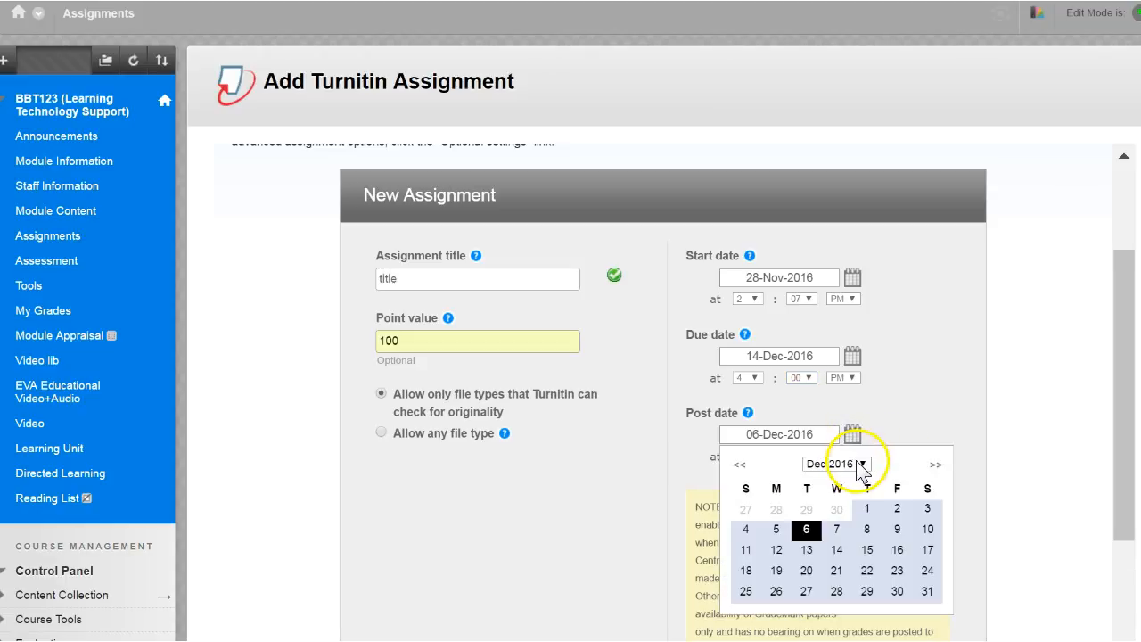
{"action": "left_click", "coordinate": [933, 465]}
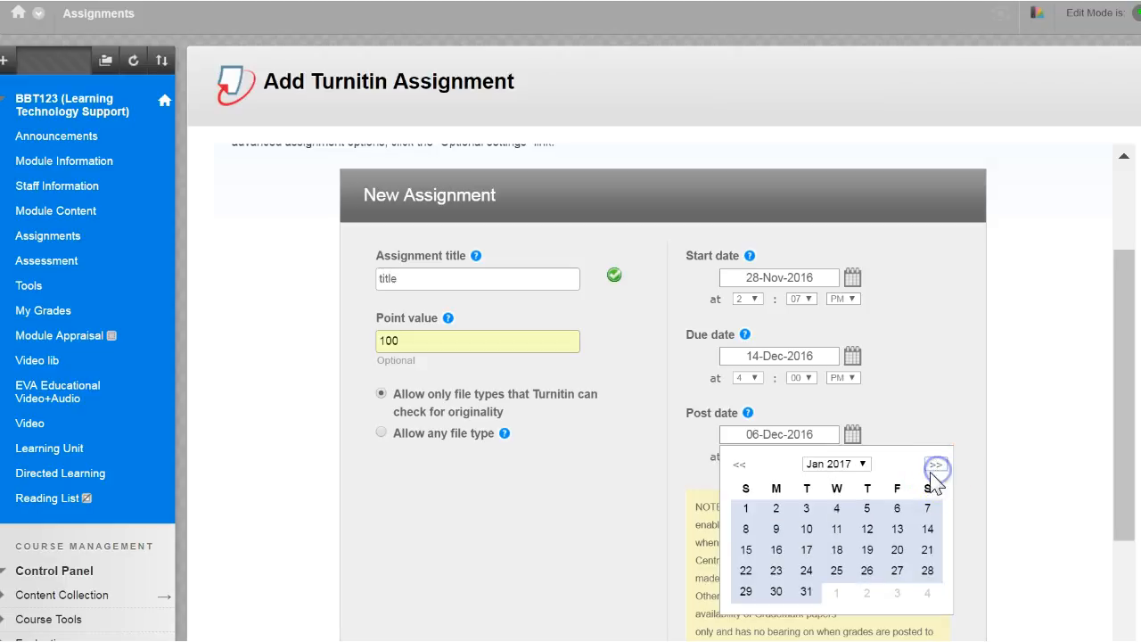
{"action": "left_click", "coordinate": [865, 512]}
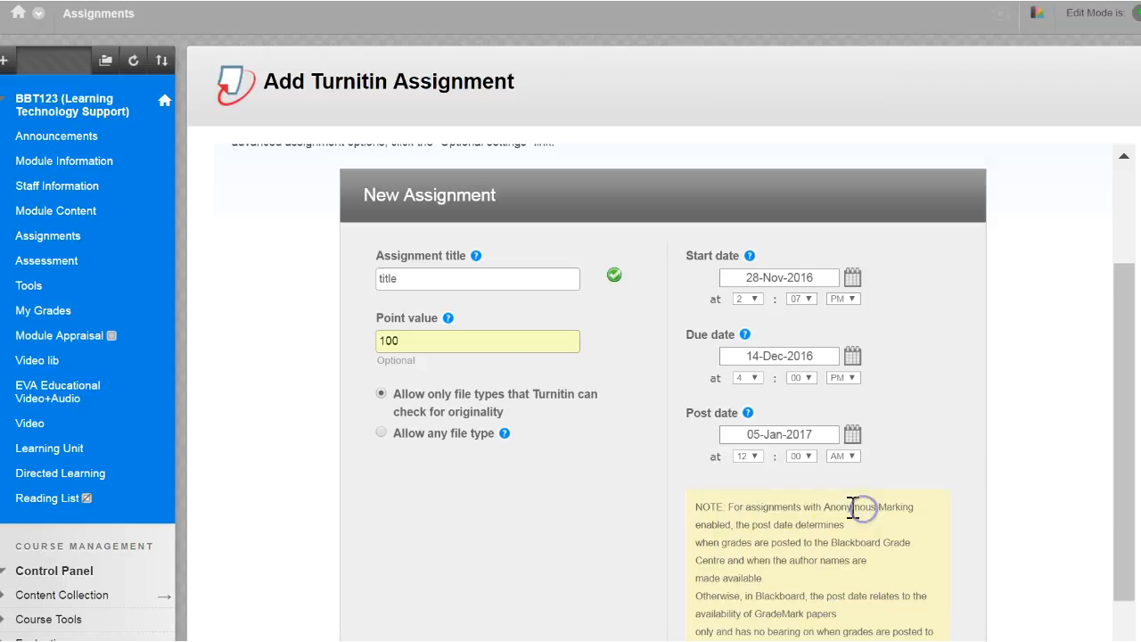
{"action": "left_click", "coordinate": [754, 456]}
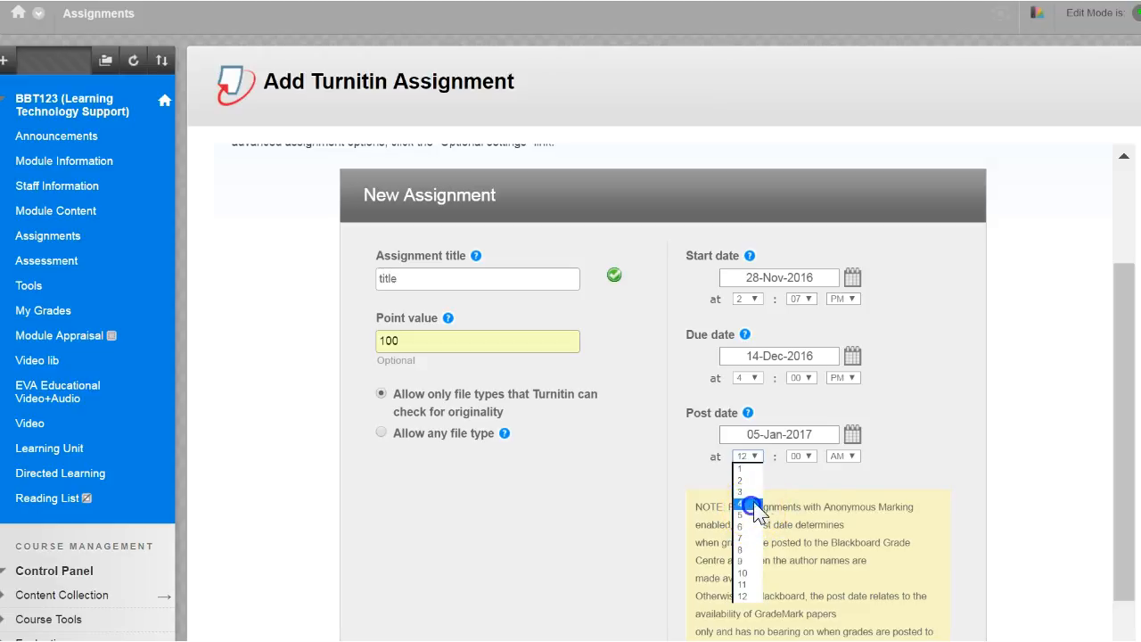
{"action": "left_click", "coordinate": [747, 503]}
{"action": "left_click", "coordinate": [847, 455]}
{"action": "left_click", "coordinate": [840, 481]}
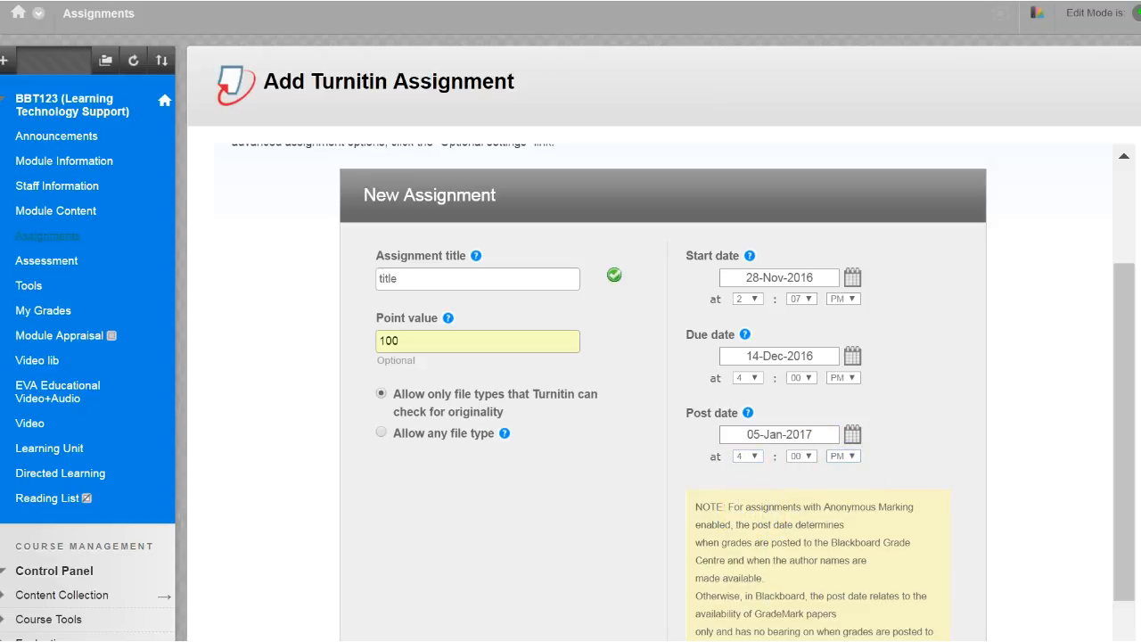
- Expand the optional settings and paste the copied special instructions beginning "This is where you submit your electronic version of the assignment for this module."
{"action": "scroll", "coordinate": [317, 512], "scroll_direction": "down", "scroll_amount": 3}
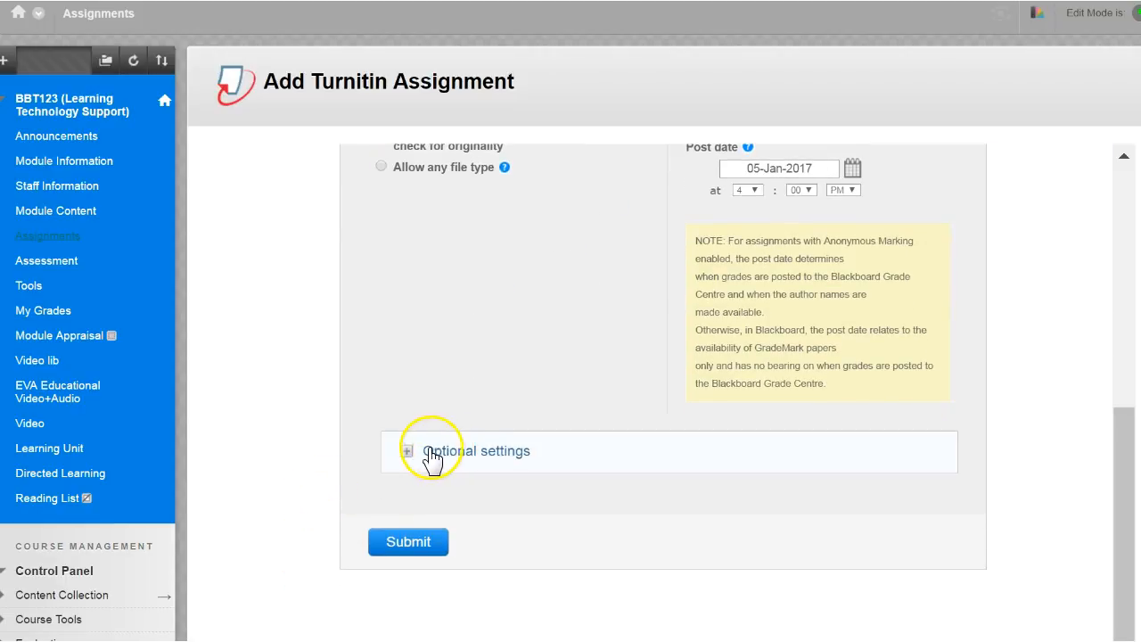
{"action": "left_click", "coordinate": [481, 453]}
{"action": "scroll", "coordinate": [350, 459], "scroll_direction": "down", "scroll_amount": 4}
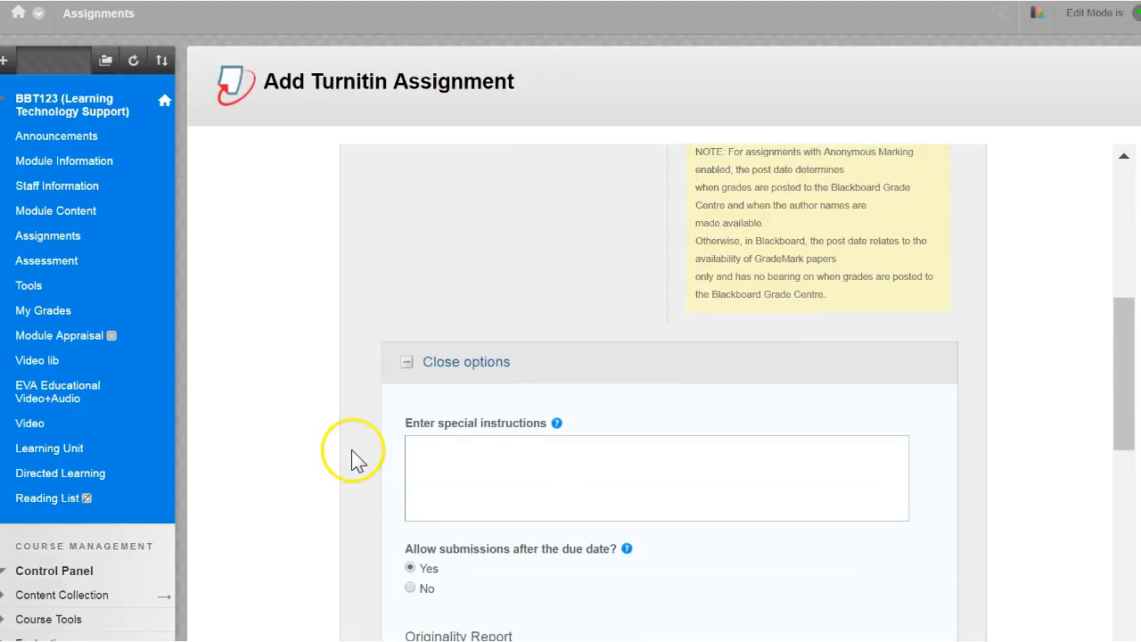
{"action": "scroll", "coordinate": [341, 422], "scroll_direction": "up", "scroll_amount": 1}
{"action": "right_click", "coordinate": [468, 303]}
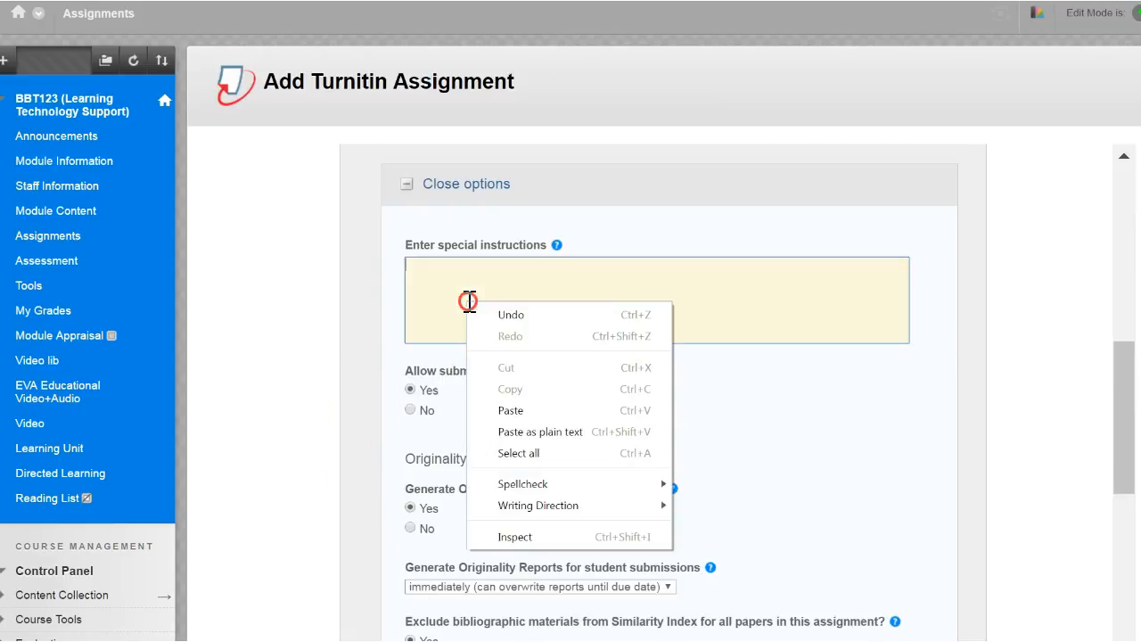
{"action": "left_click", "coordinate": [511, 410]}
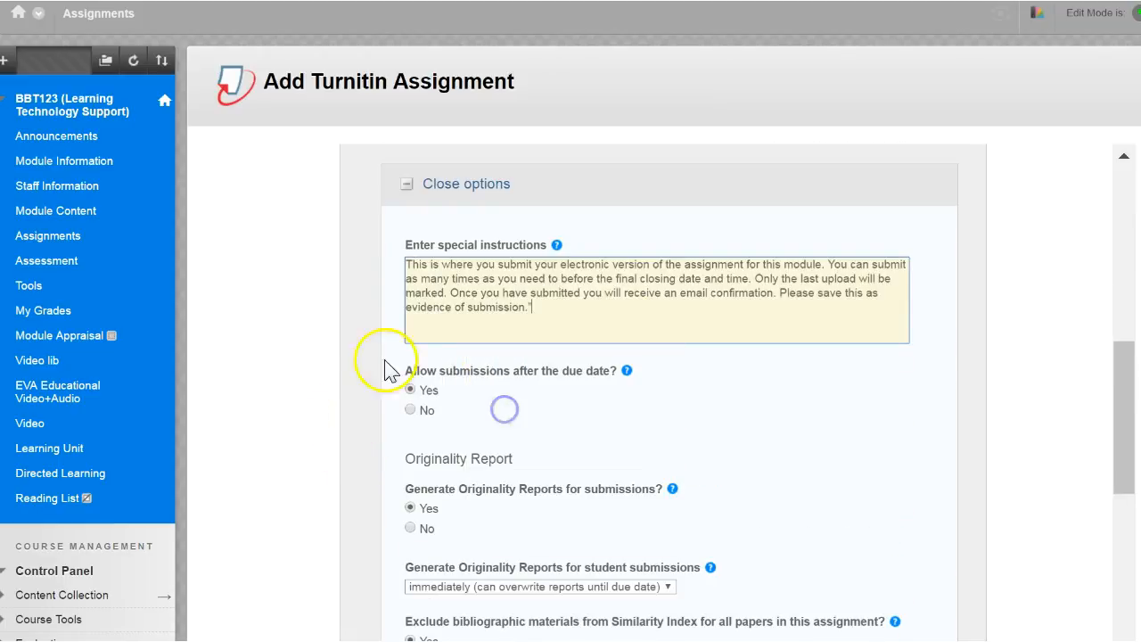
{"action": "left_click", "coordinate": [288, 337]}
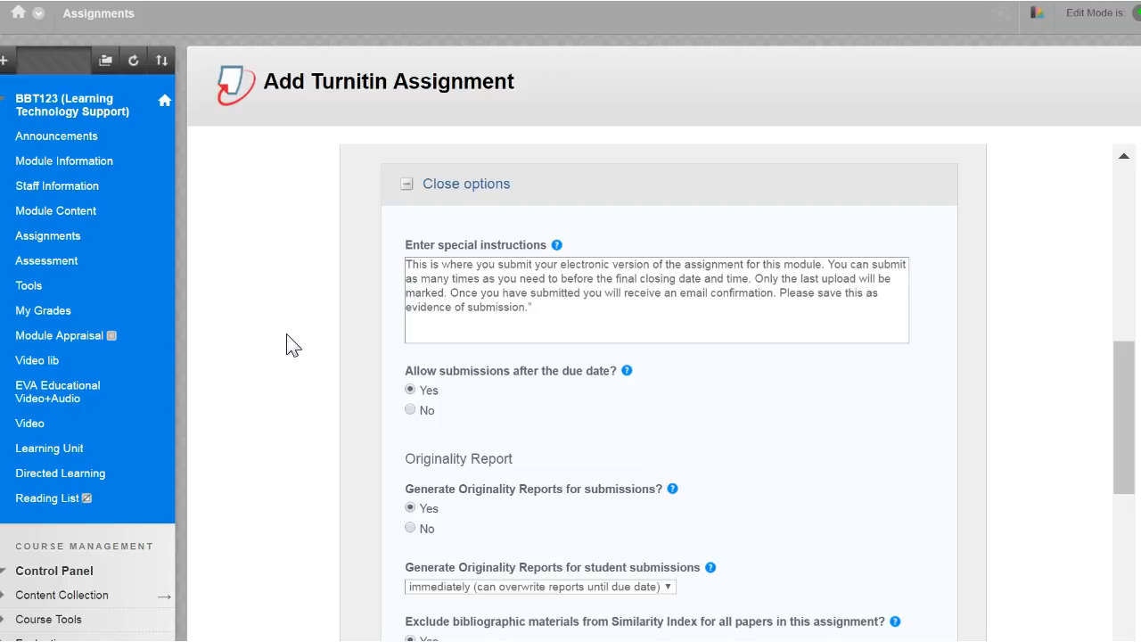
- Choose to generate Originality Reports for student submissions immediately, with reports overwritable until the due date
{"action": "scroll", "coordinate": [286, 347], "scroll_direction": "down", "scroll_amount": 1}
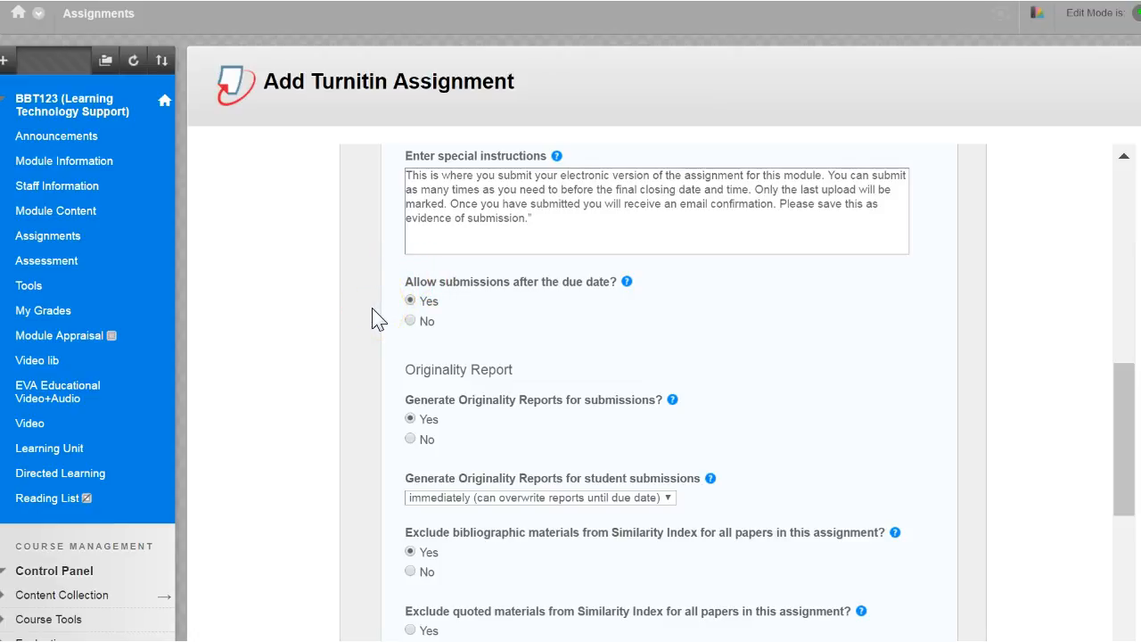
{"action": "scroll", "coordinate": [373, 312], "scroll_direction": "down", "scroll_amount": 1}
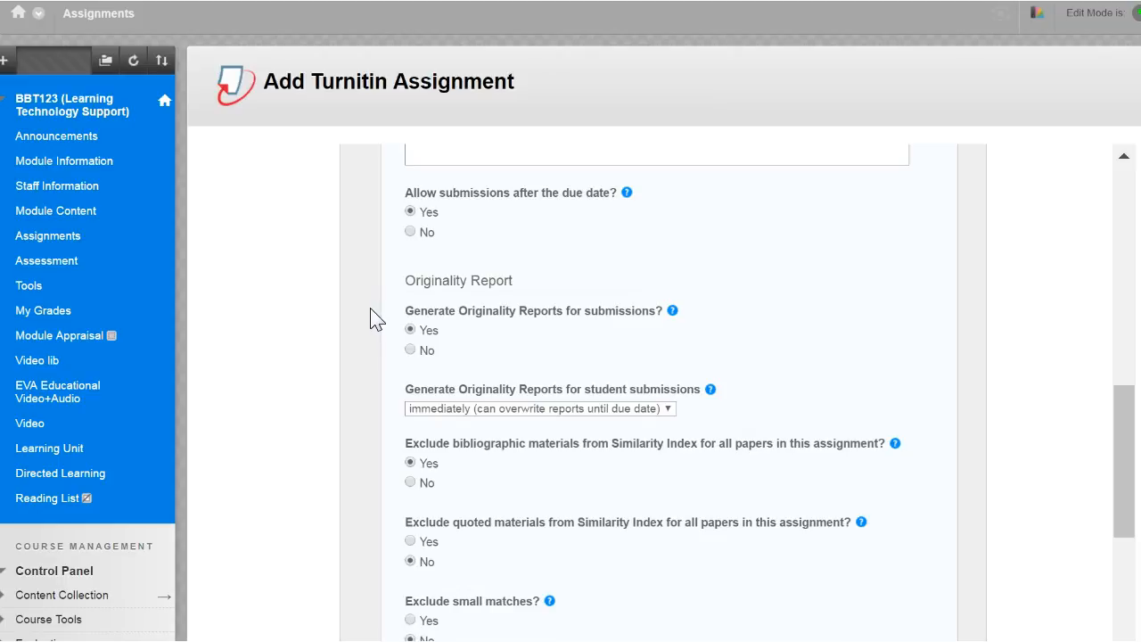
{"action": "scroll", "coordinate": [373, 319], "scroll_direction": "down", "scroll_amount": 1}
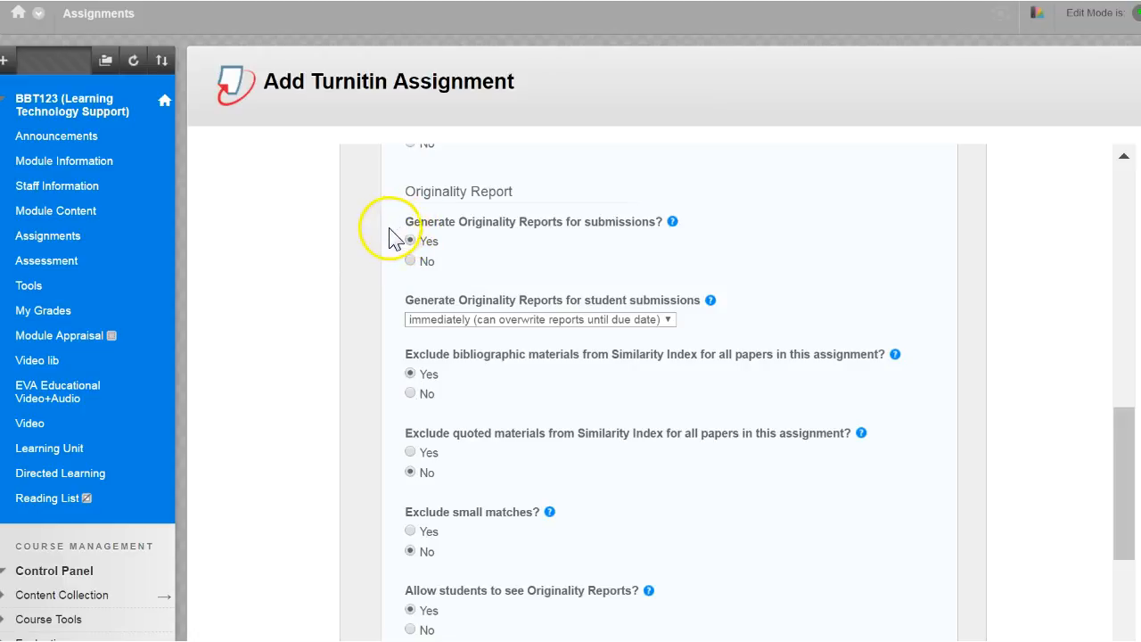
{"action": "scroll", "coordinate": [375, 282], "scroll_direction": "down", "scroll_amount": 1}
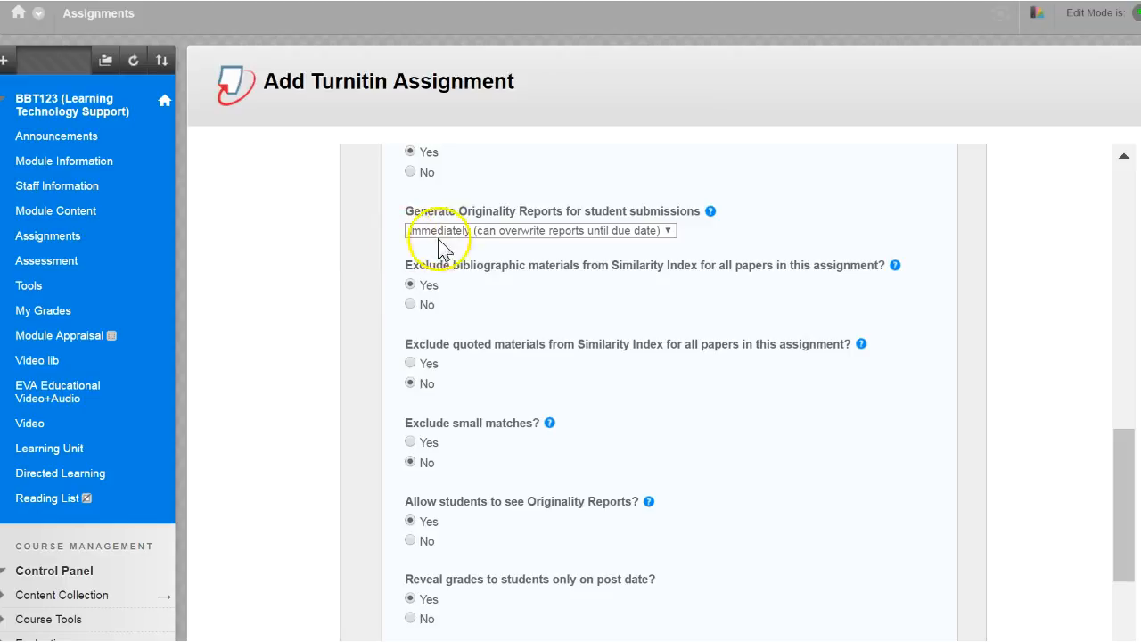
{"action": "left_click", "coordinate": [667, 232]}
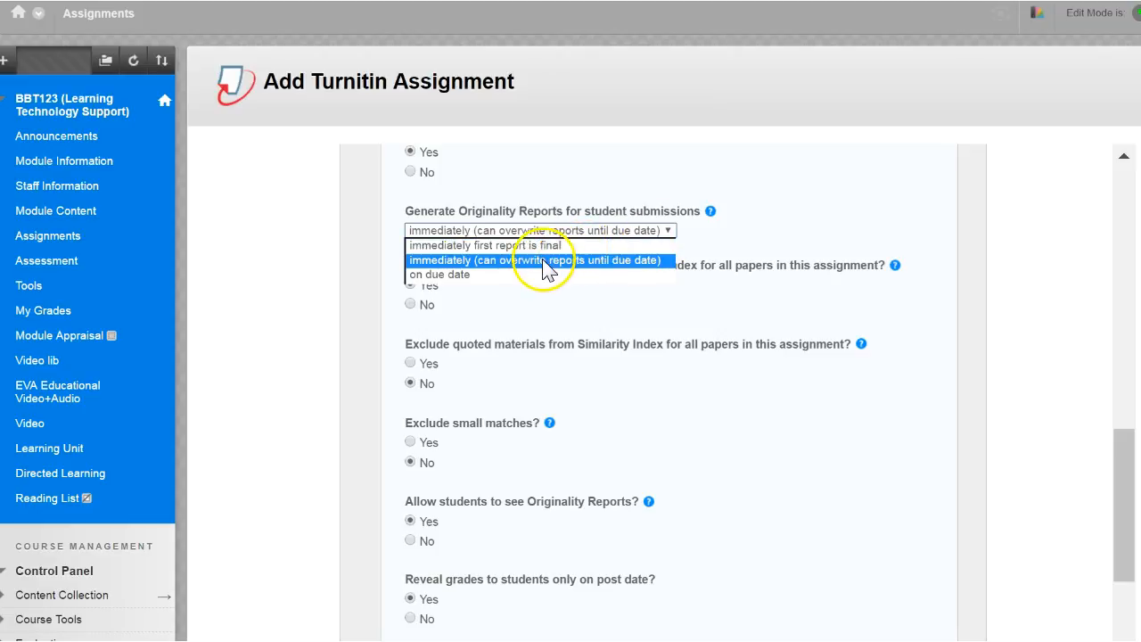
{"action": "left_click", "coordinate": [611, 261]}
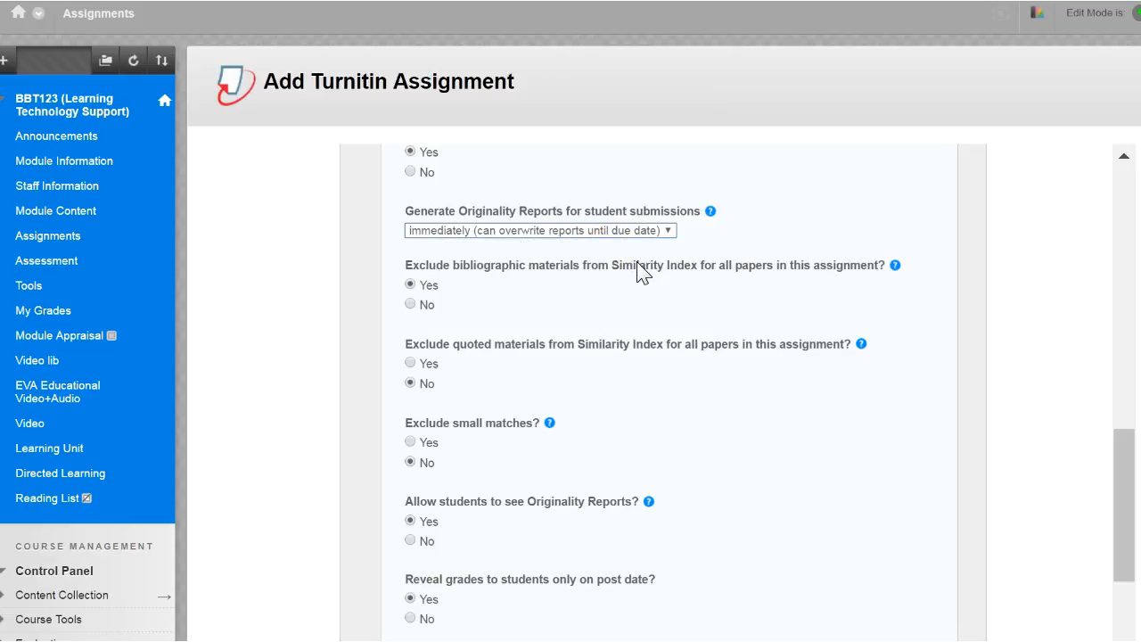
{"action": "left_click", "coordinate": [367, 297]}
- Enable the exclusion of small matches in the Originality Report options
{"action": "scroll", "coordinate": [370, 295], "scroll_direction": "down", "scroll_amount": 1}
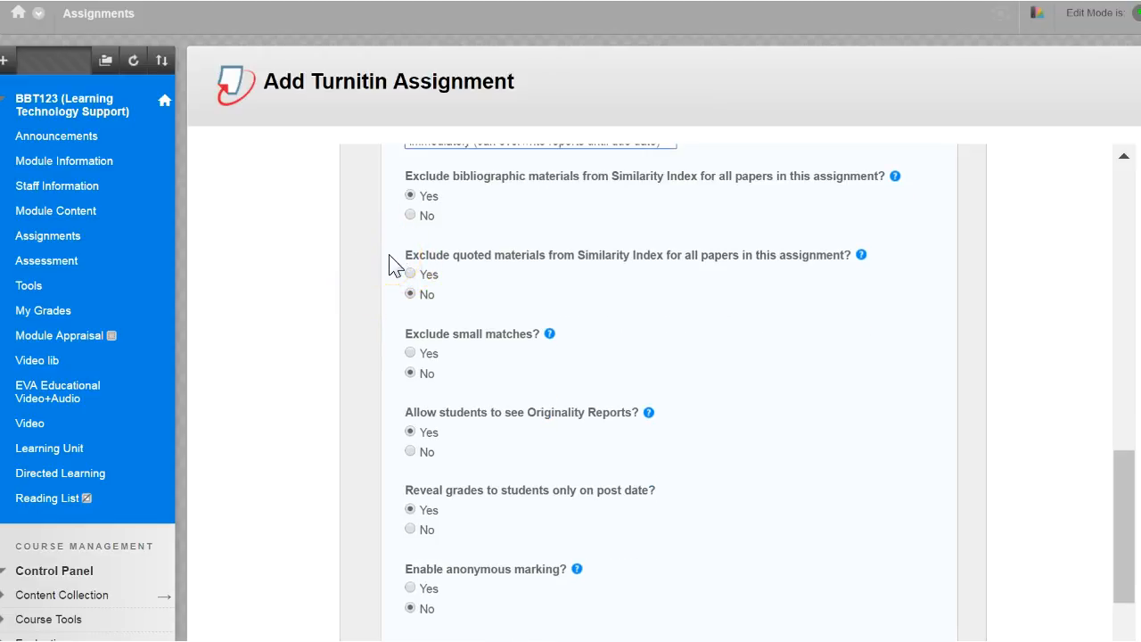
{"action": "left_click", "coordinate": [369, 294]}
{"action": "scroll", "coordinate": [373, 294], "scroll_direction": "down", "scroll_amount": 1}
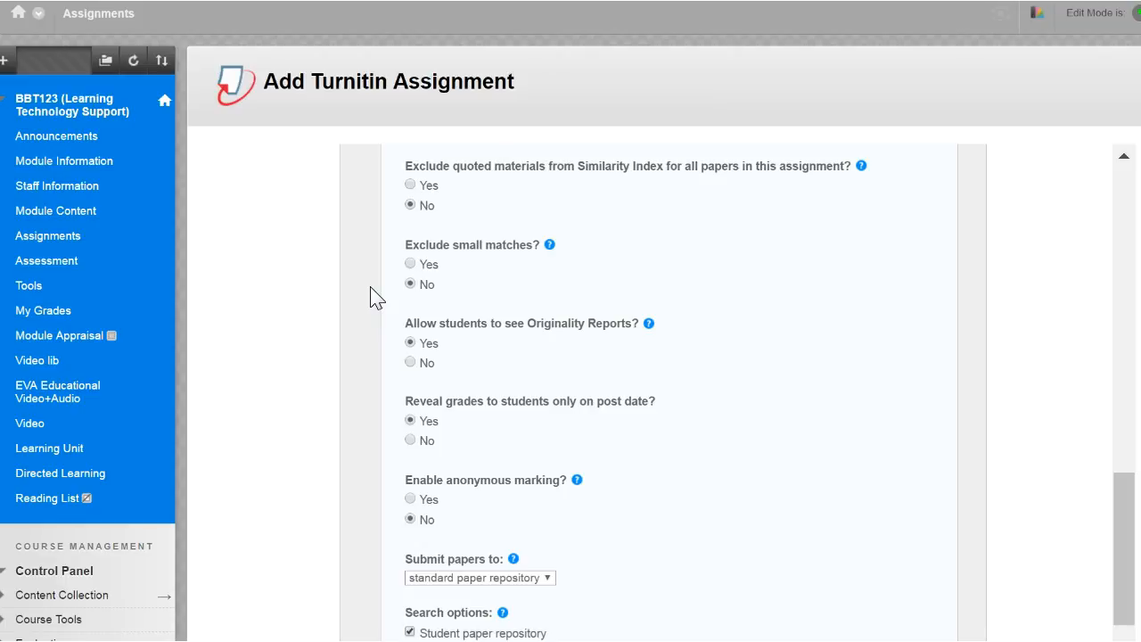
{"action": "left_click", "coordinate": [410, 265]}
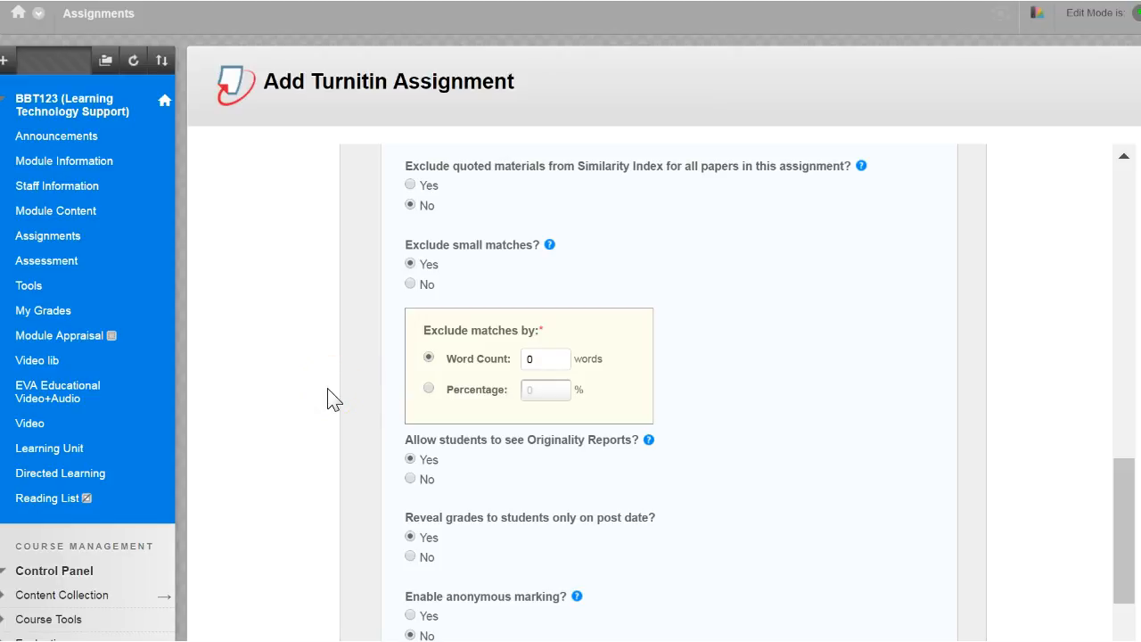
- Submit the new Turnitin assignment after reviewing its remaining options, and return to the course's Assignments page
{"action": "scroll", "coordinate": [334, 399], "scroll_direction": "down", "scroll_amount": 1}
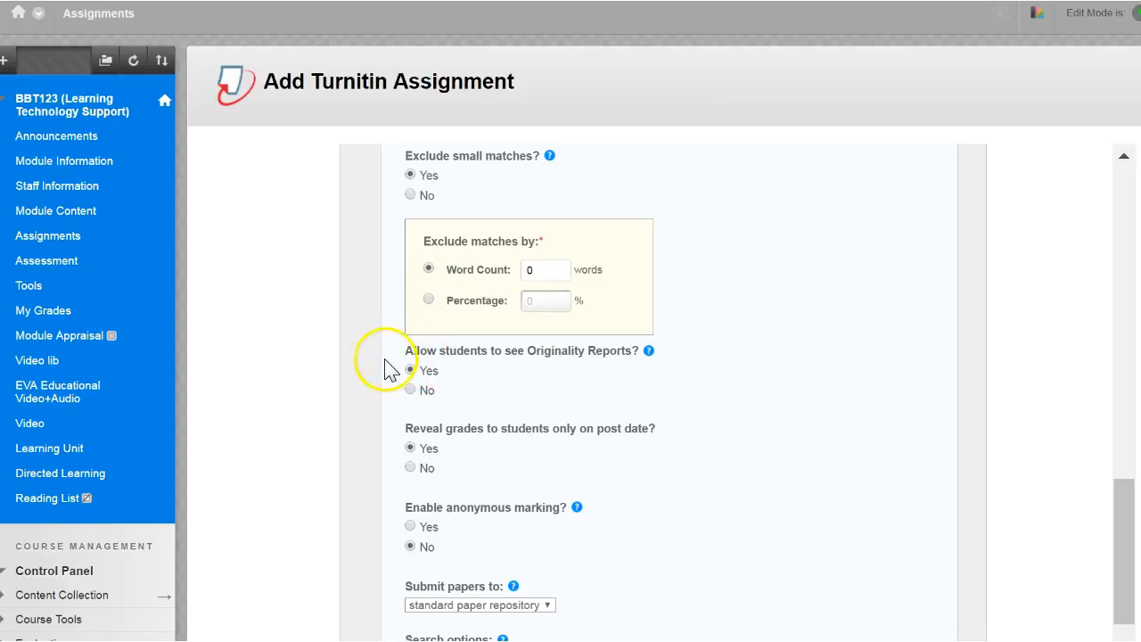
{"action": "scroll", "coordinate": [385, 376], "scroll_direction": "down", "scroll_amount": 1}
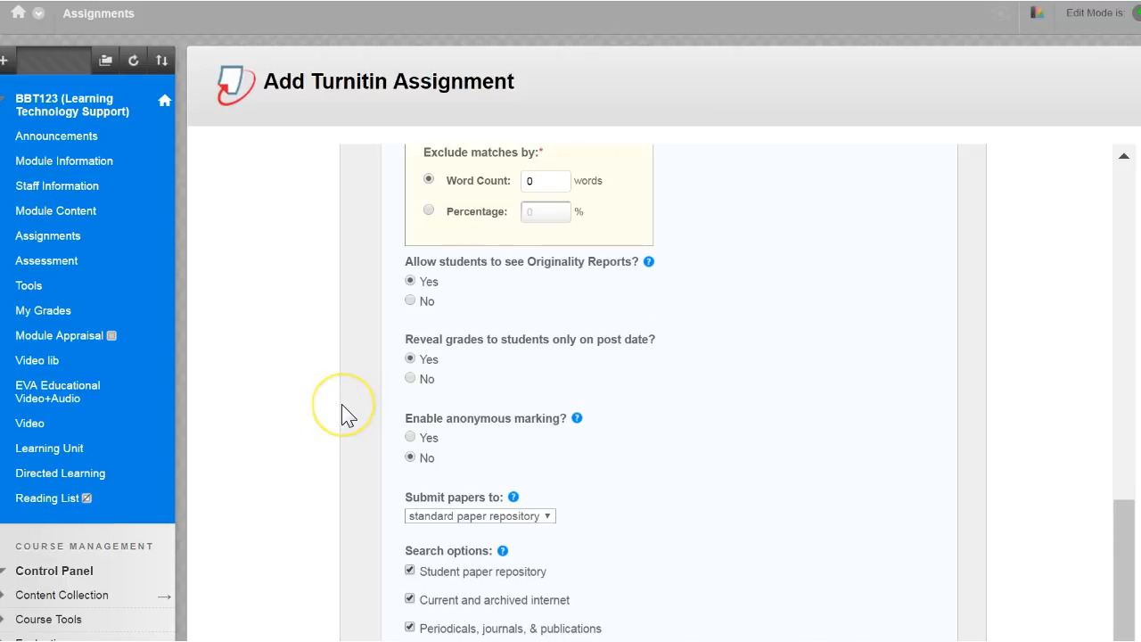
{"action": "scroll", "coordinate": [348, 411], "scroll_direction": "down", "scroll_amount": 2}
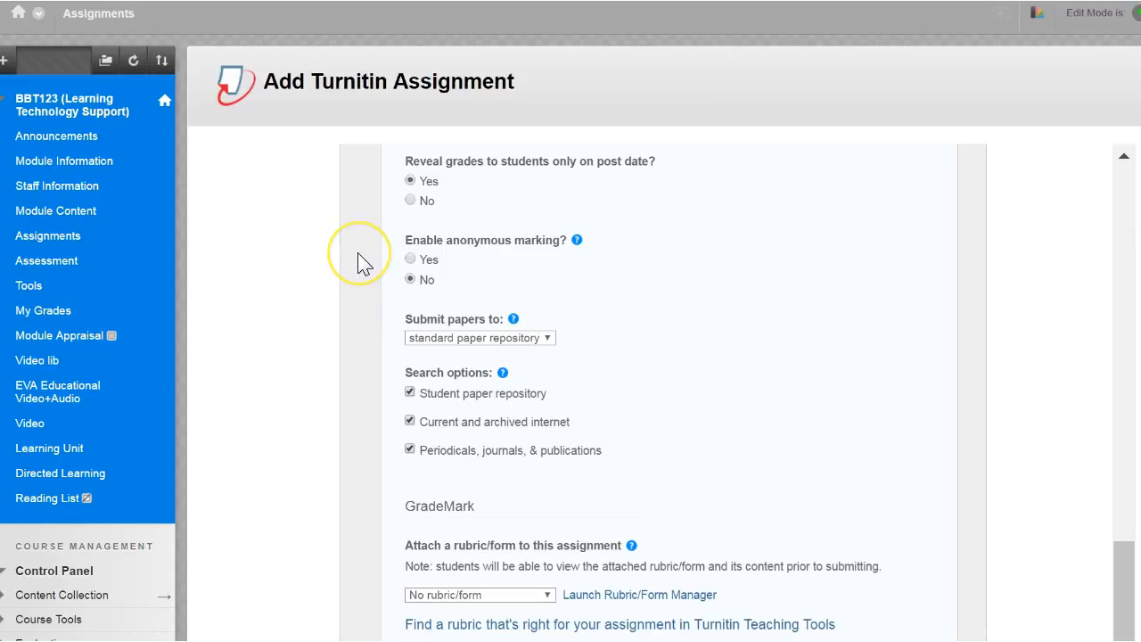
{"action": "scroll", "coordinate": [338, 427], "scroll_direction": "down", "scroll_amount": 3}
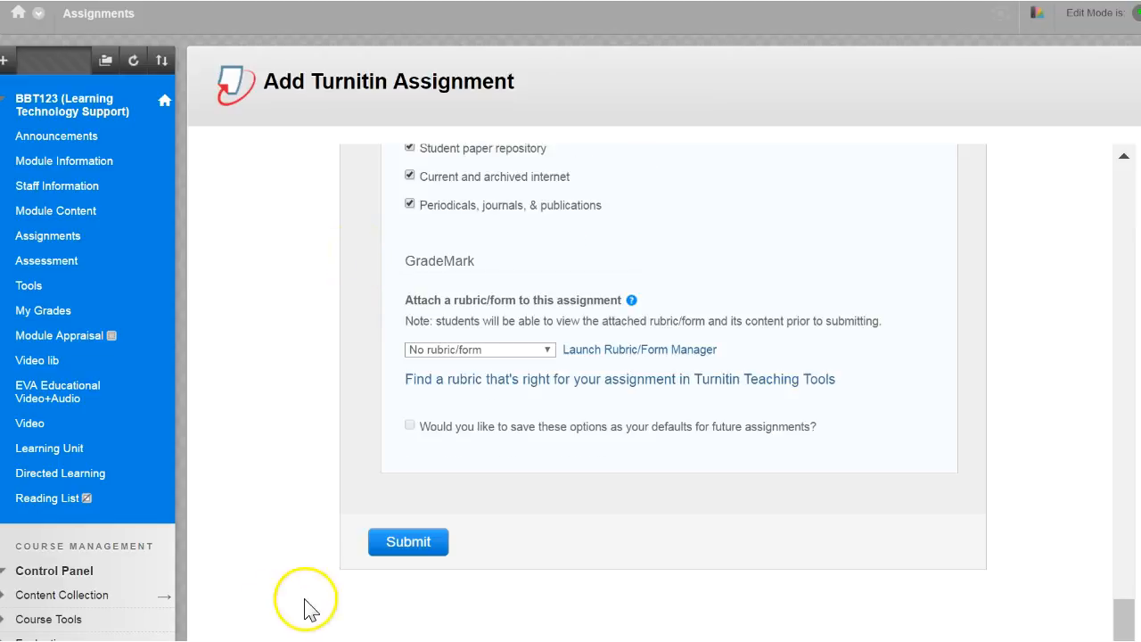
{"action": "left_click", "coordinate": [406, 544]}
{"action": "left_click", "coordinate": [664, 51]}
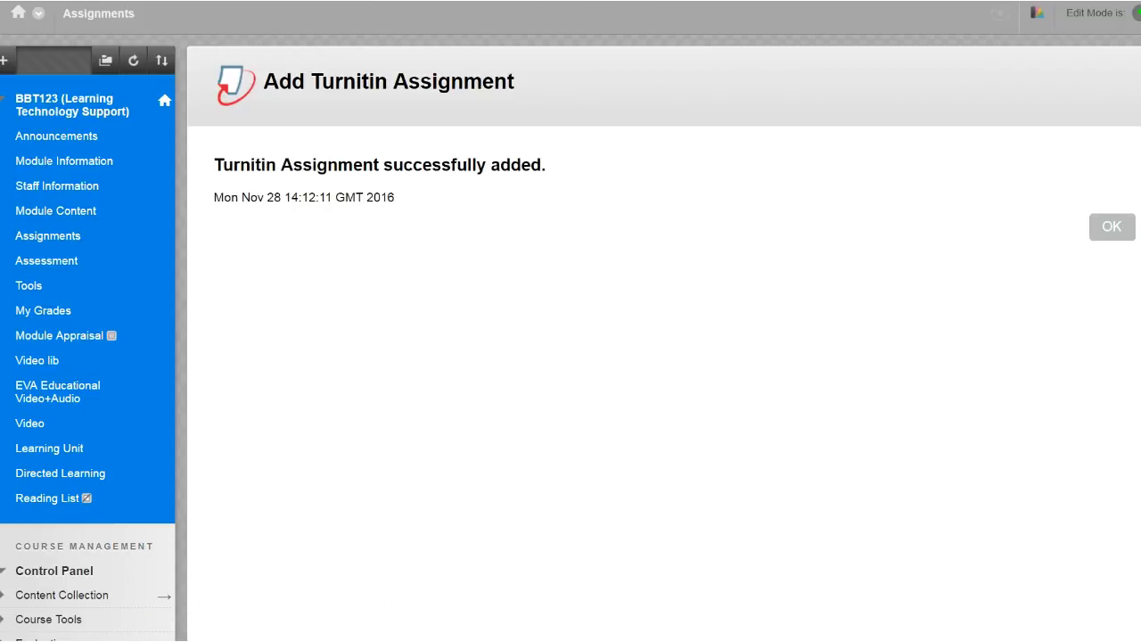
{"action": "left_click", "coordinate": [1114, 232]}
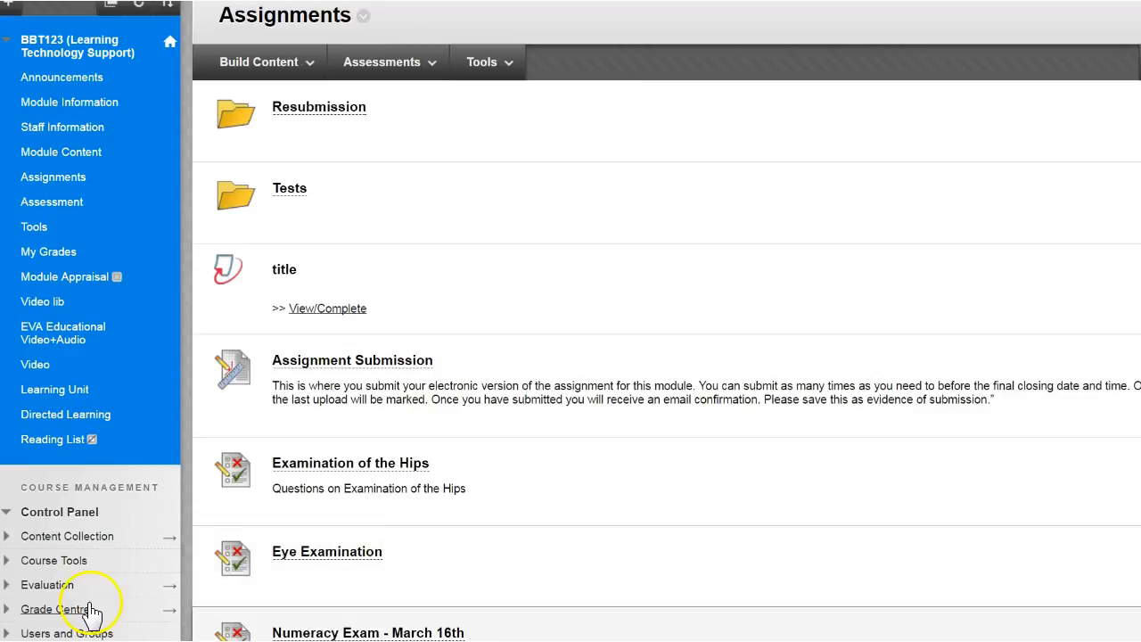
- Expand the Course Tools in the course's Control Panel and find the Turnitin Assignments entry
{"action": "left_click", "coordinate": [11, 563]}
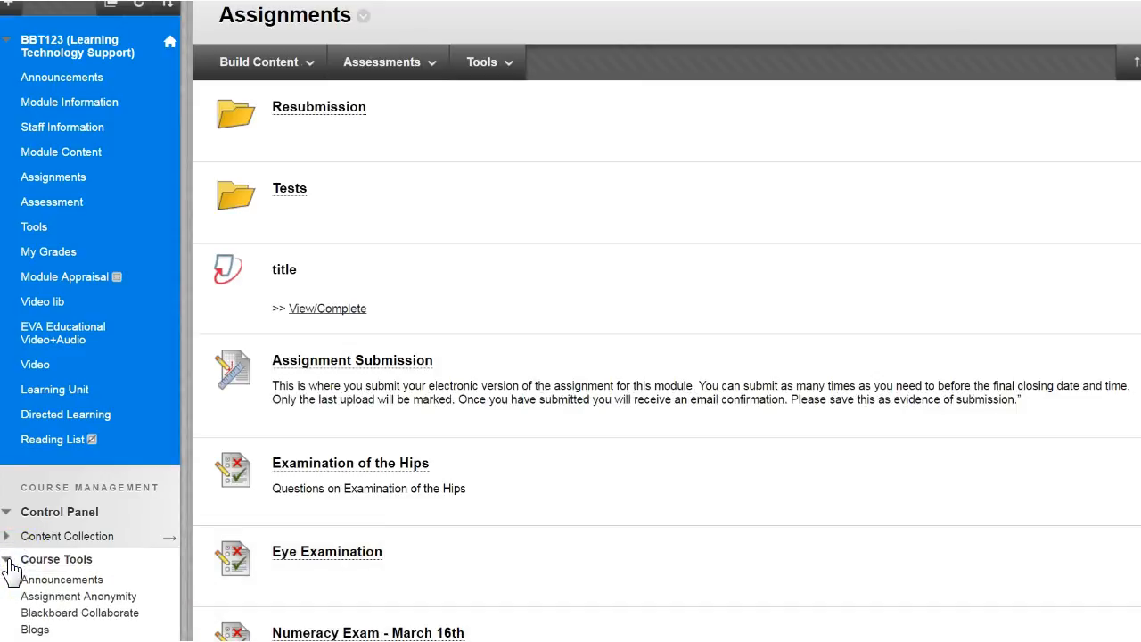
{"action": "scroll", "coordinate": [109, 514], "scroll_direction": "down", "scroll_amount": 1}
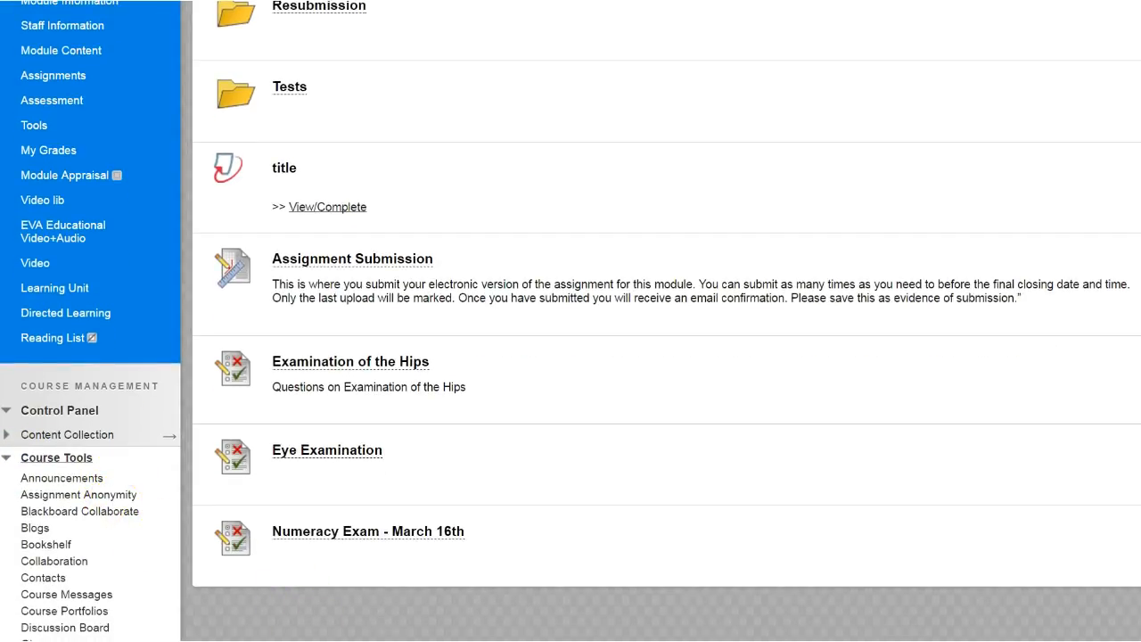
{"action": "scroll", "coordinate": [189, 628], "scroll_direction": "down", "scroll_amount": 2}
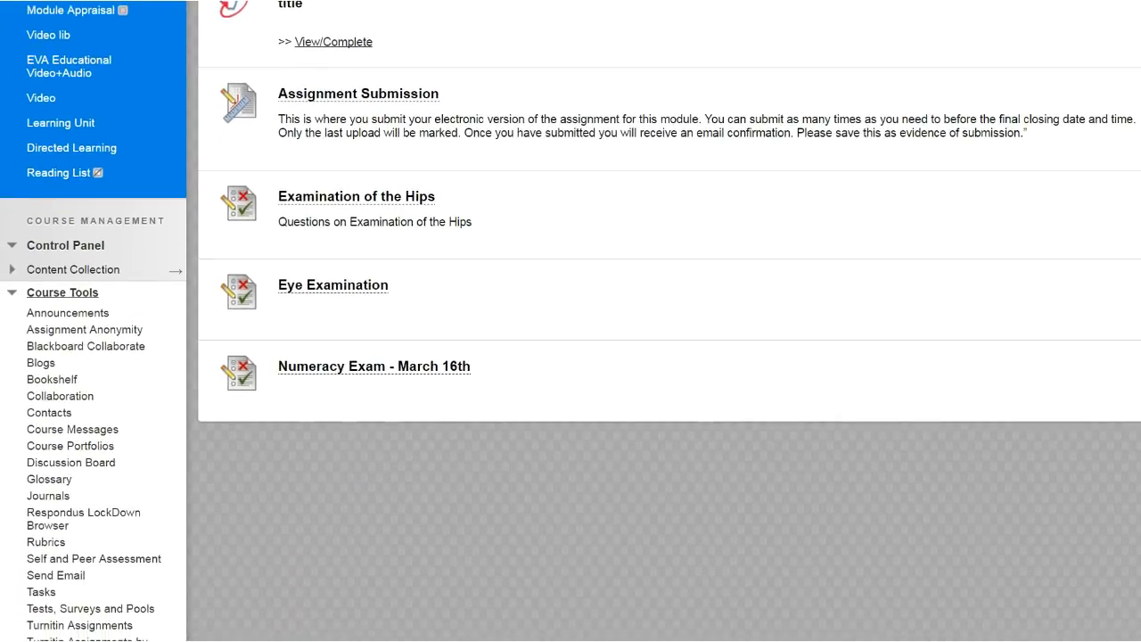